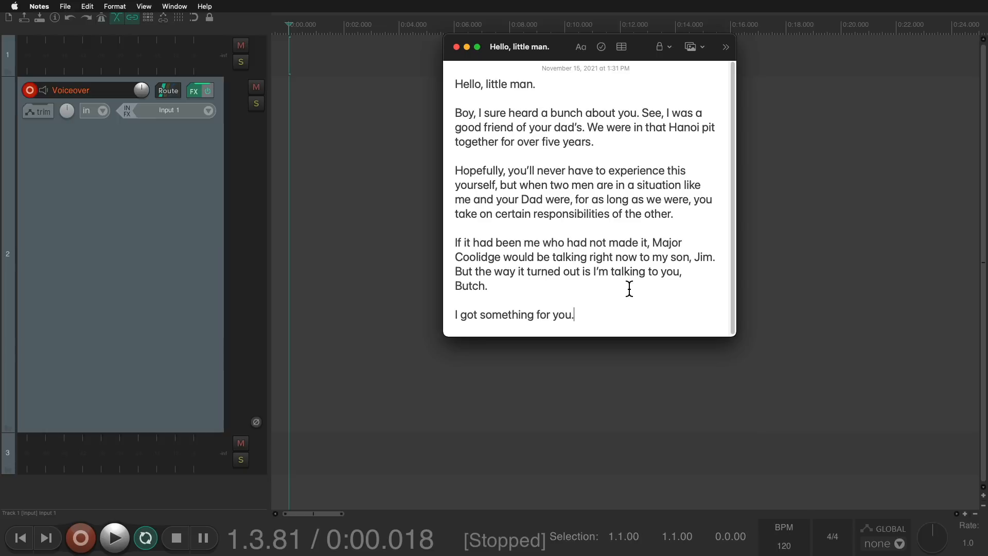
Step: Record a brief take on the Voiceover track and undo it
left_click(81, 538)
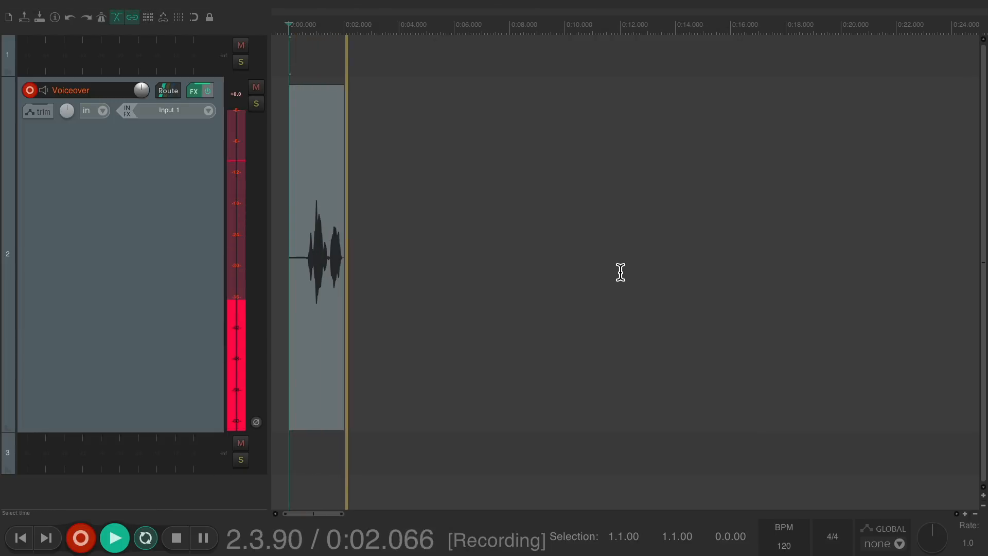
key("ctrl+z")
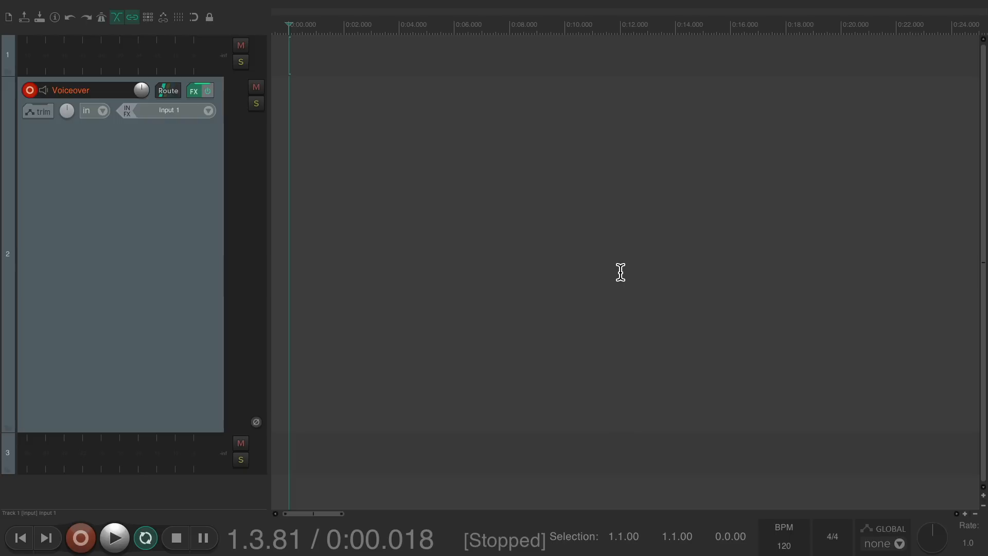
Step: Bring the Notes script window forward and set it to float on top
key("super+Tab")
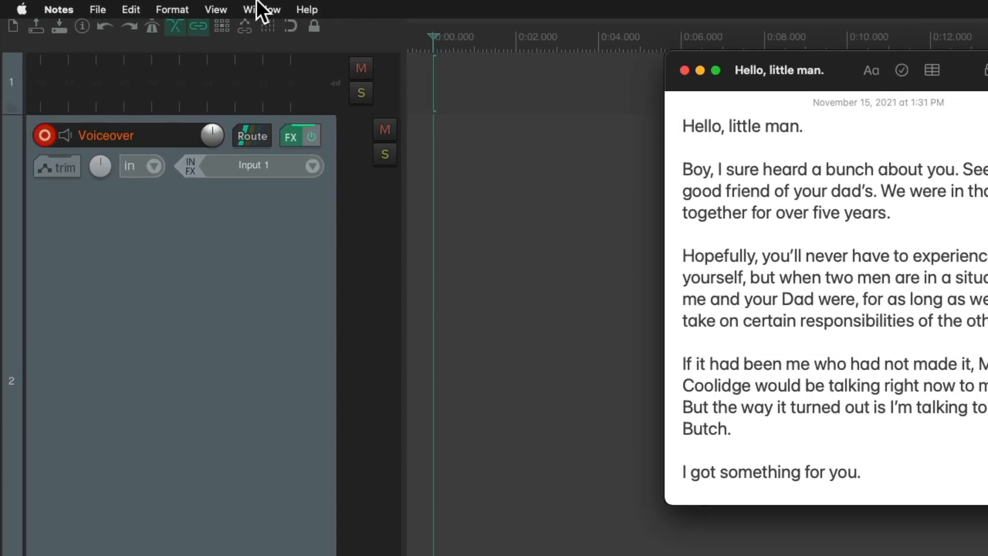
left_click(170, 5)
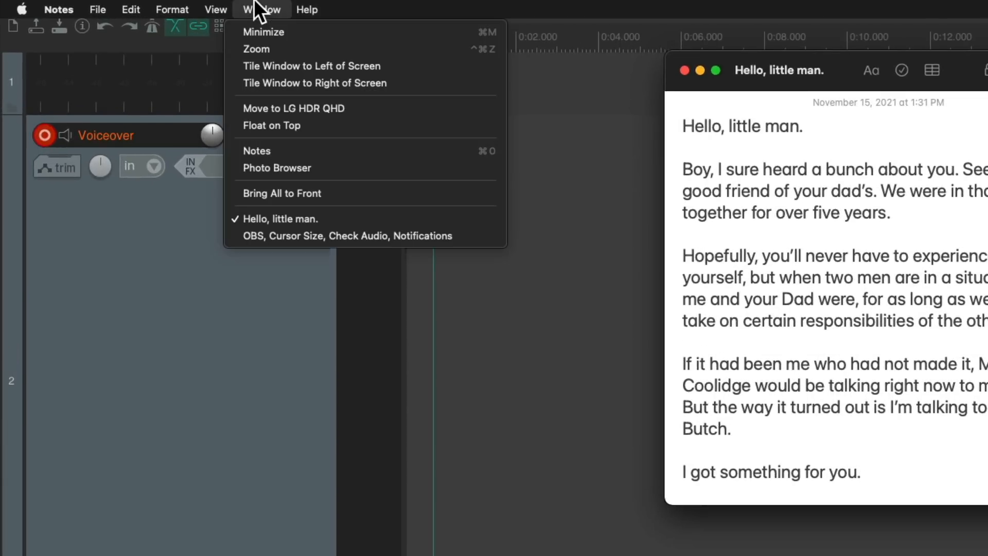
left_click(232, 126)
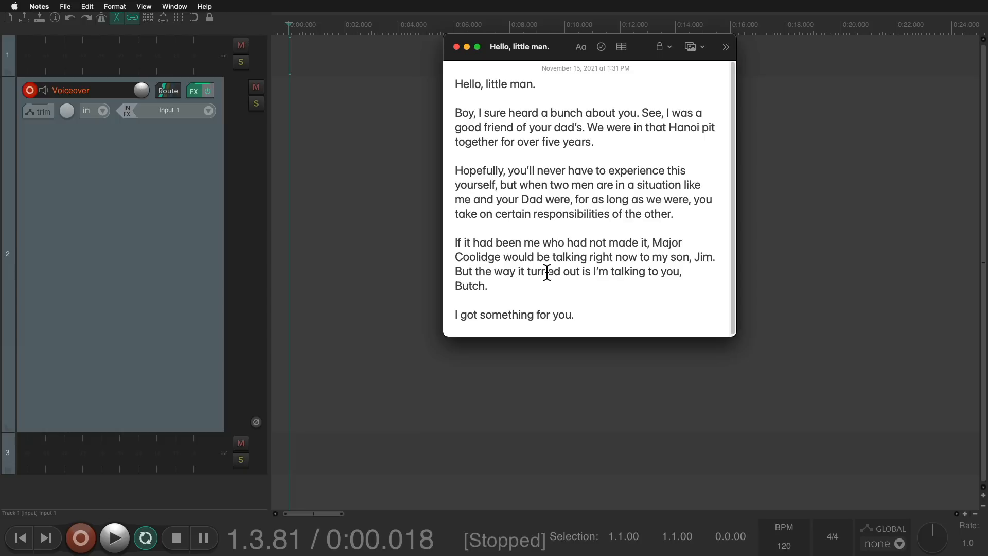
Step: Record a test take of the script on the Voiceover track, stop, and delete the recorded item
left_click(81, 536)
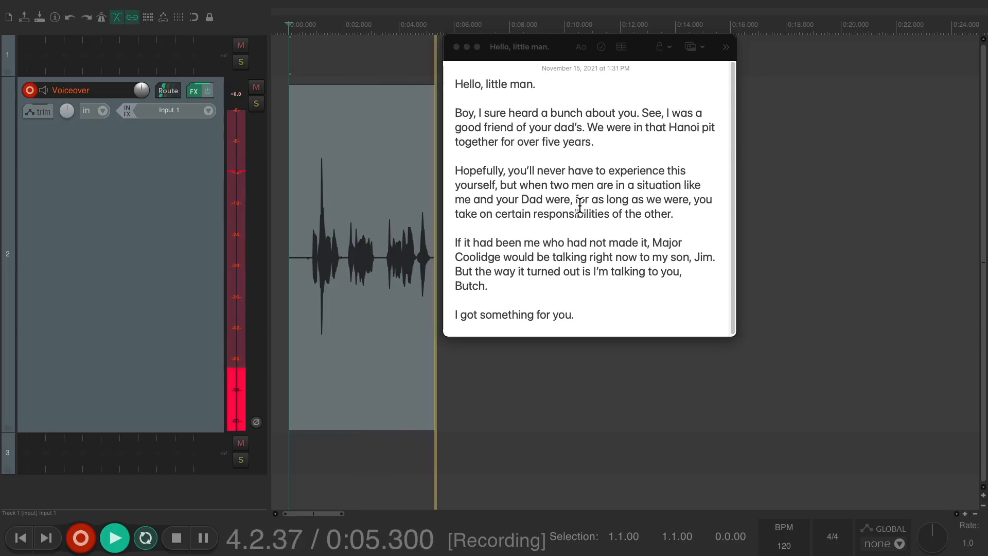
key("space")
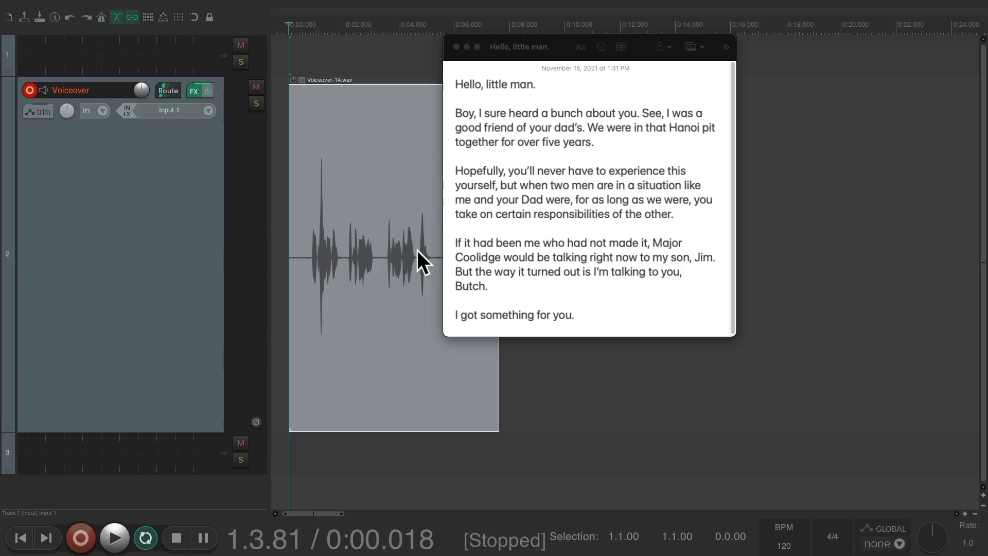
key("Delete")
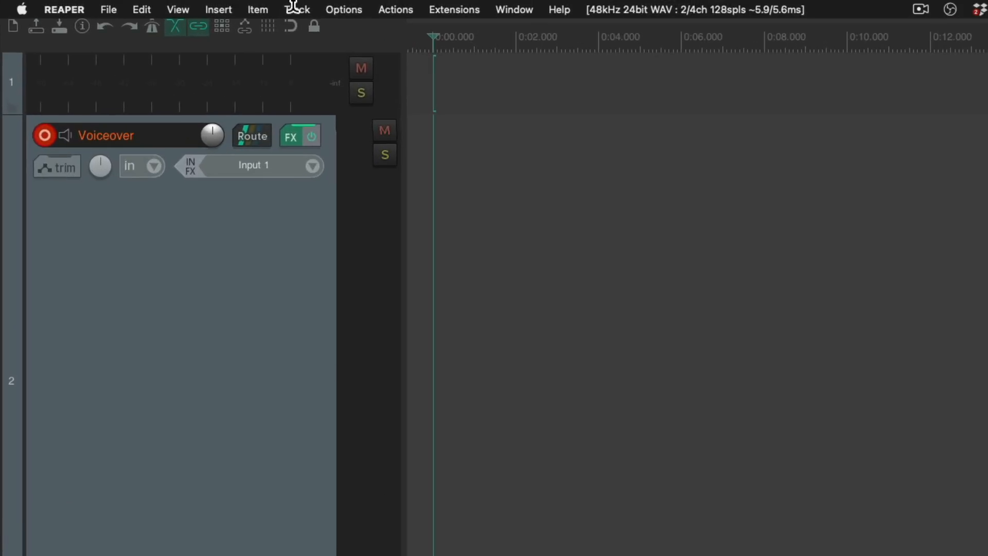
Step: Save the current track view as screenset 1 named Normal, keeping horizontal zoom and track control panel status
left_click(171, 6)
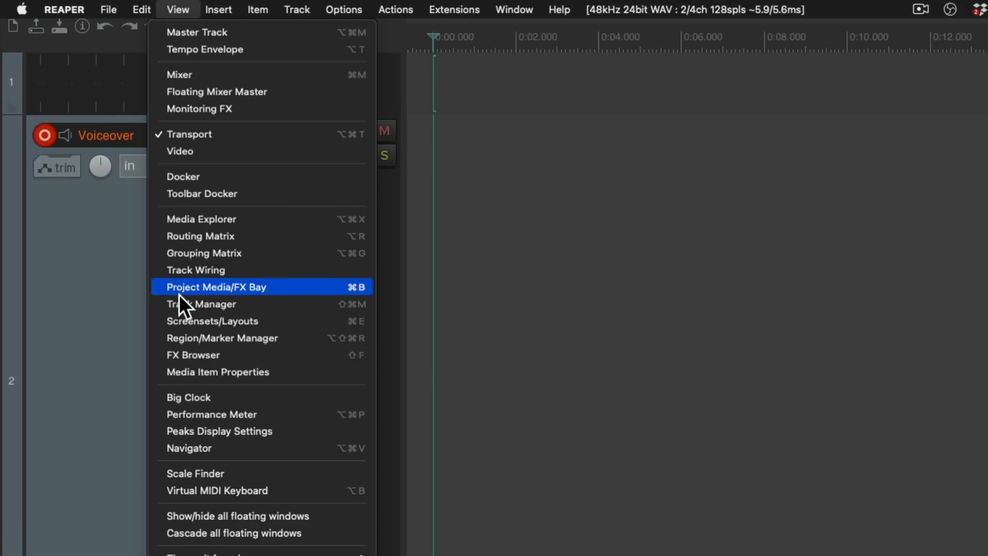
left_click(158, 320)
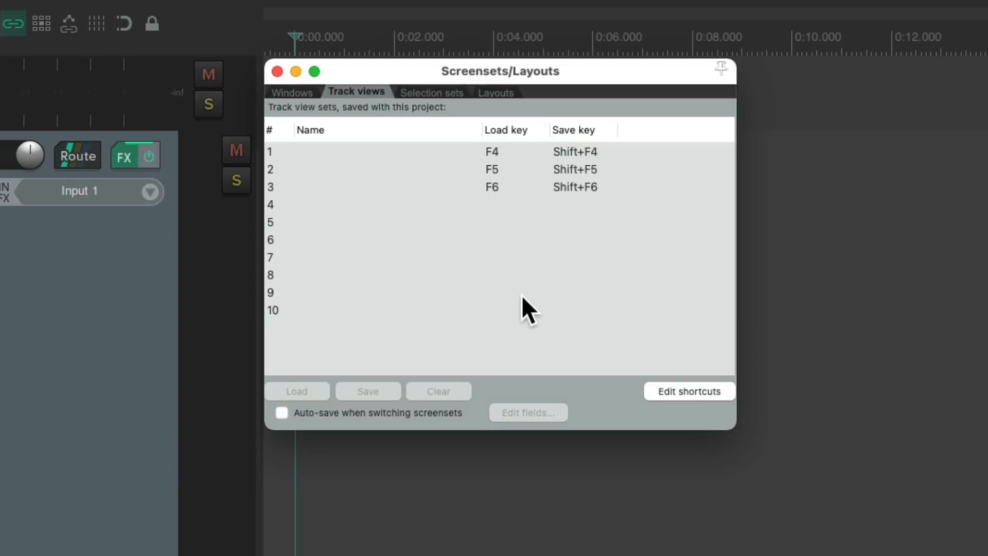
left_click(286, 92)
left_click(356, 91)
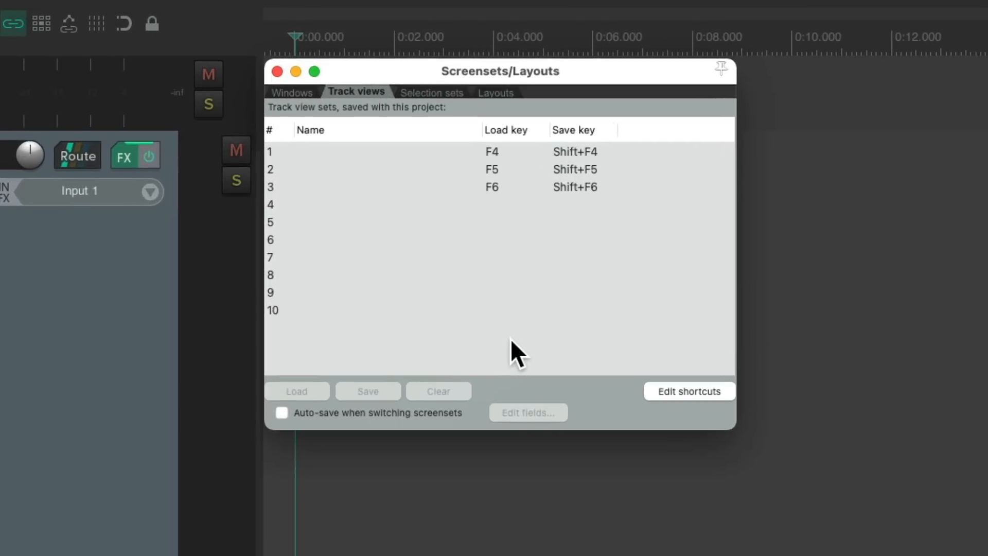
left_click(369, 150)
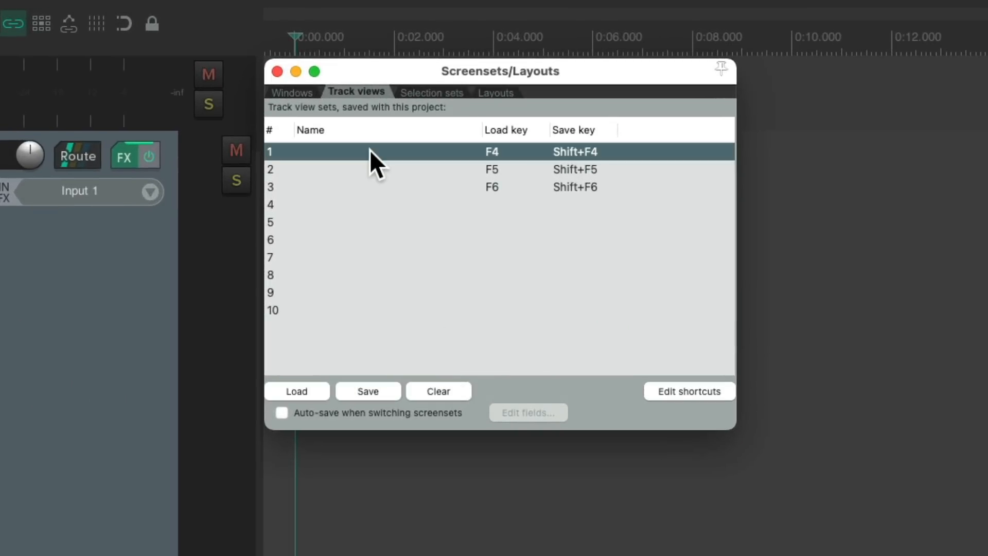
left_click(376, 391)
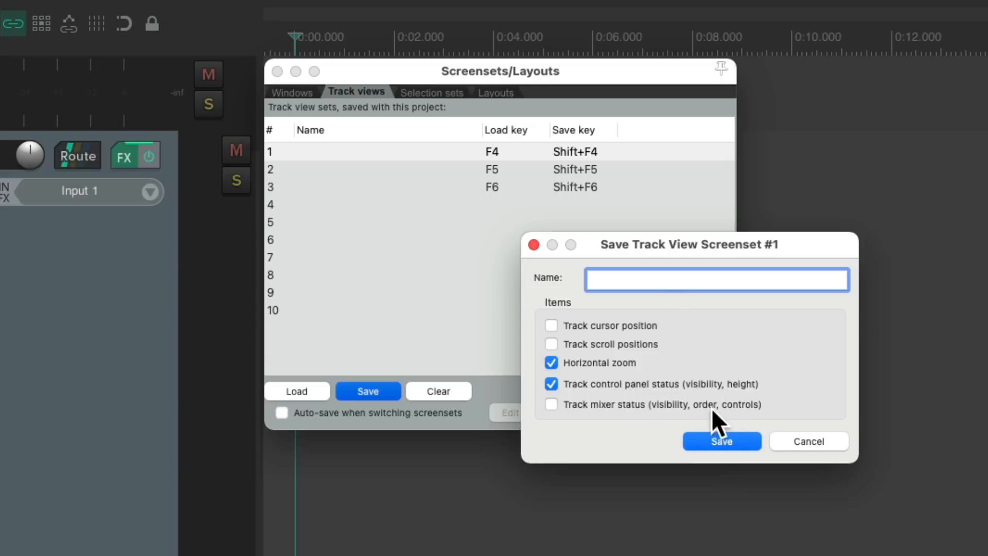
type("Normal")
left_click(715, 441)
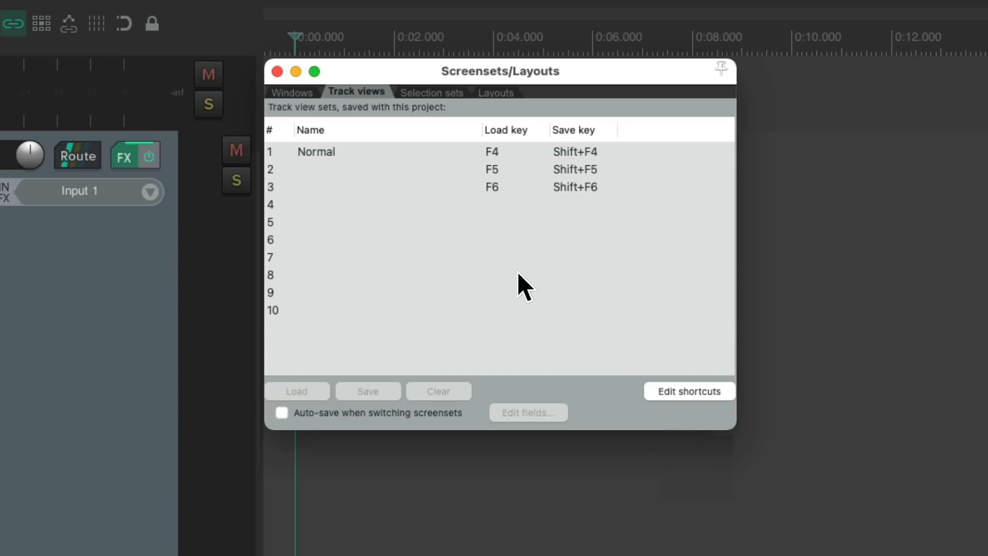
Step: Review the keyboard shortcuts assigned to loading and saving track view screensets
left_click(426, 145)
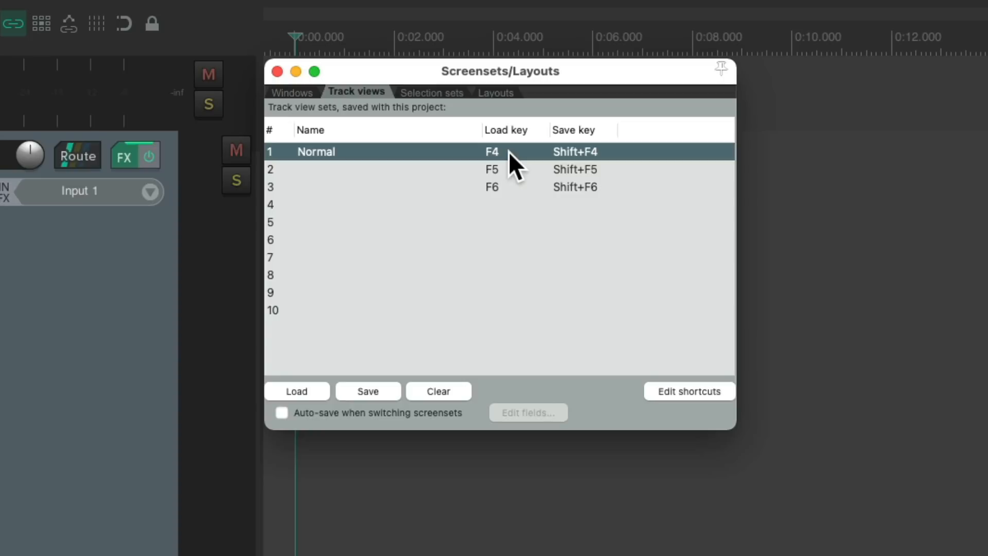
left_click(706, 391)
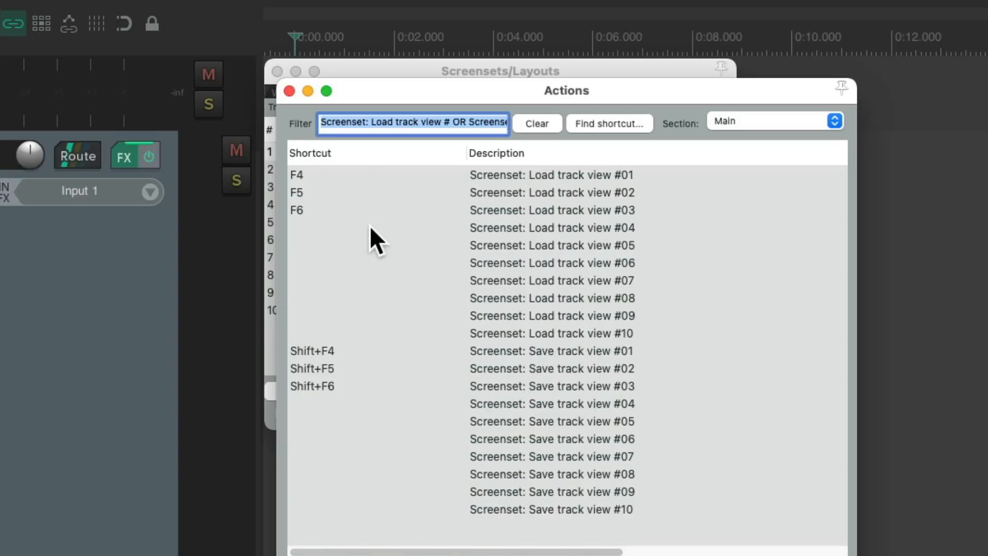
left_click(289, 91)
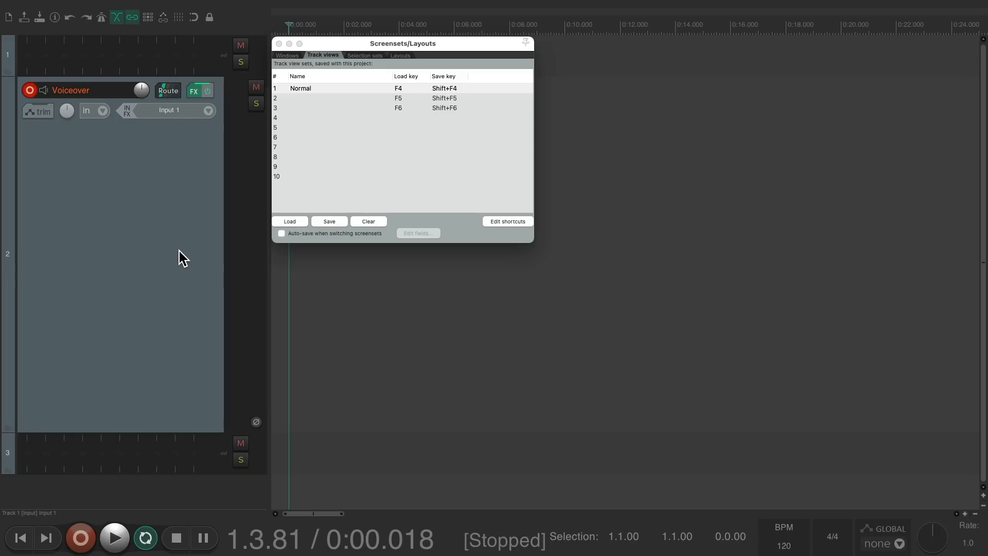
Step: Select the Voiceover track and shrink its height
key("super+Tab")
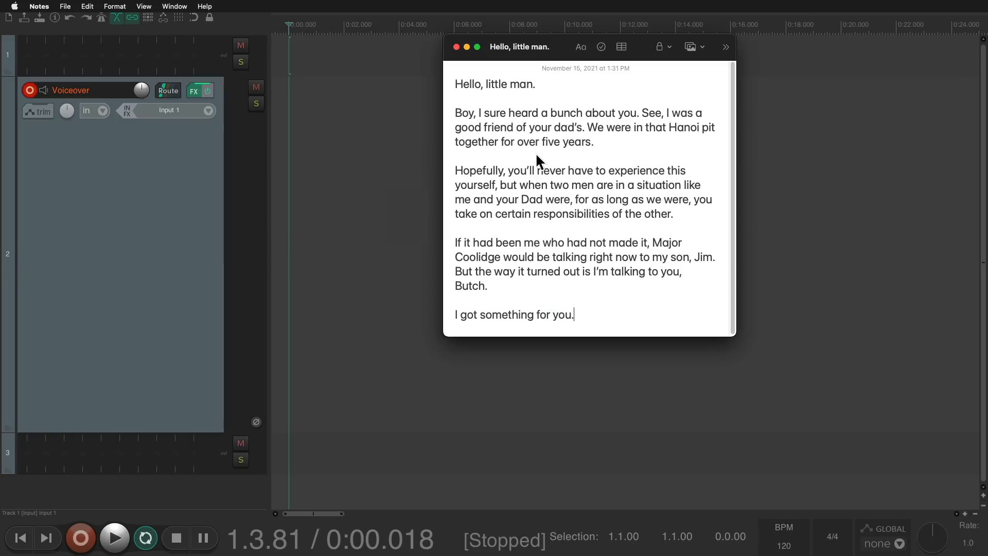
left_click(257, 157)
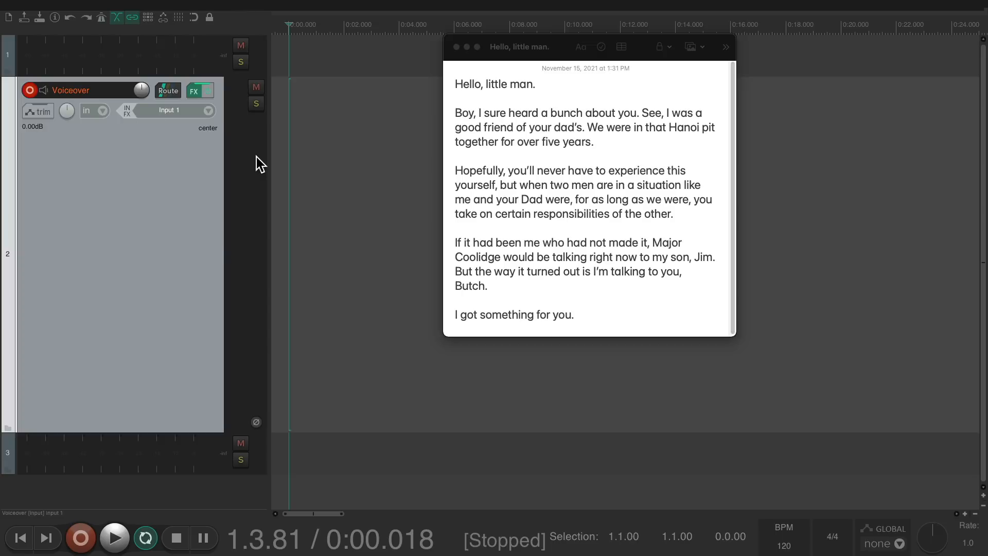
scroll(347, 175, "down", 3)
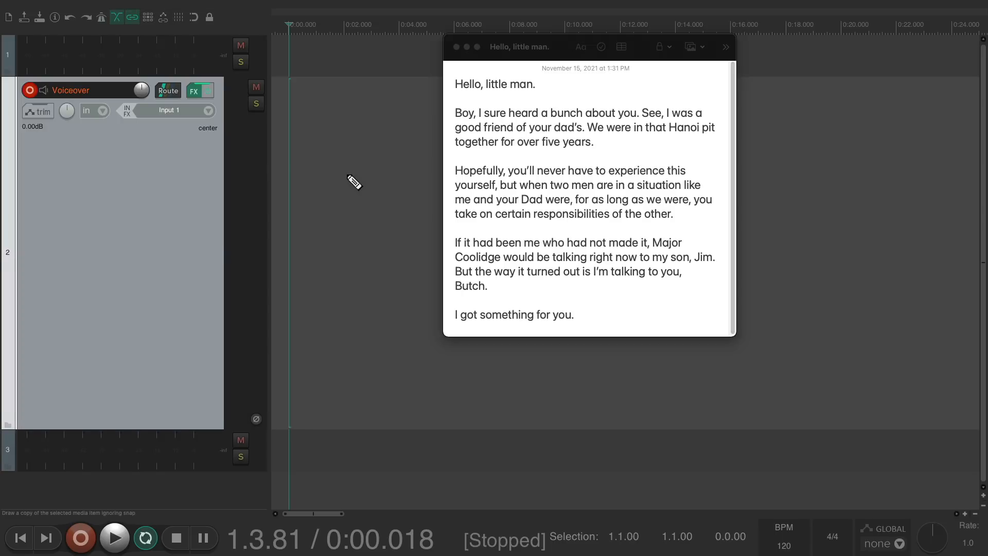
scroll(349, 176, "down", 8)
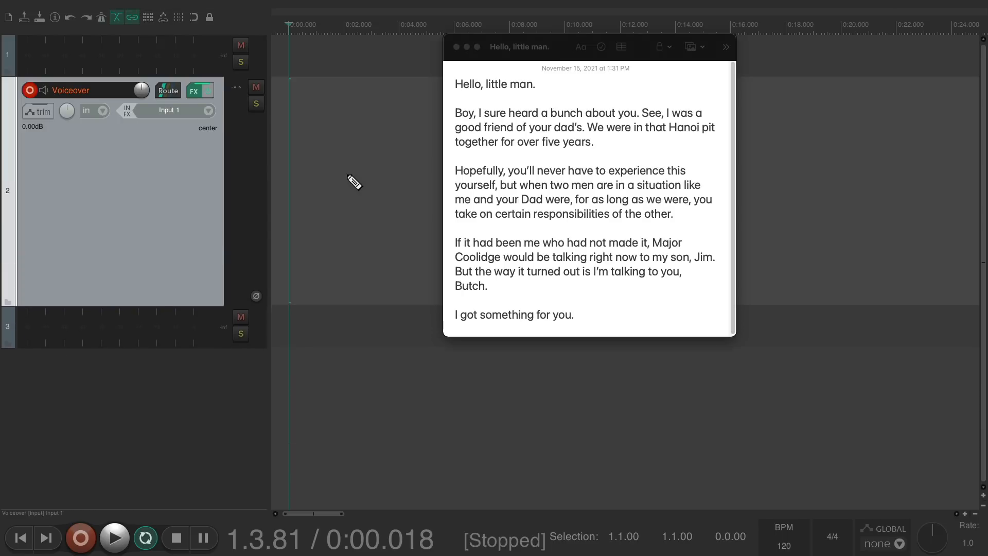
scroll(354, 183, "down", 3)
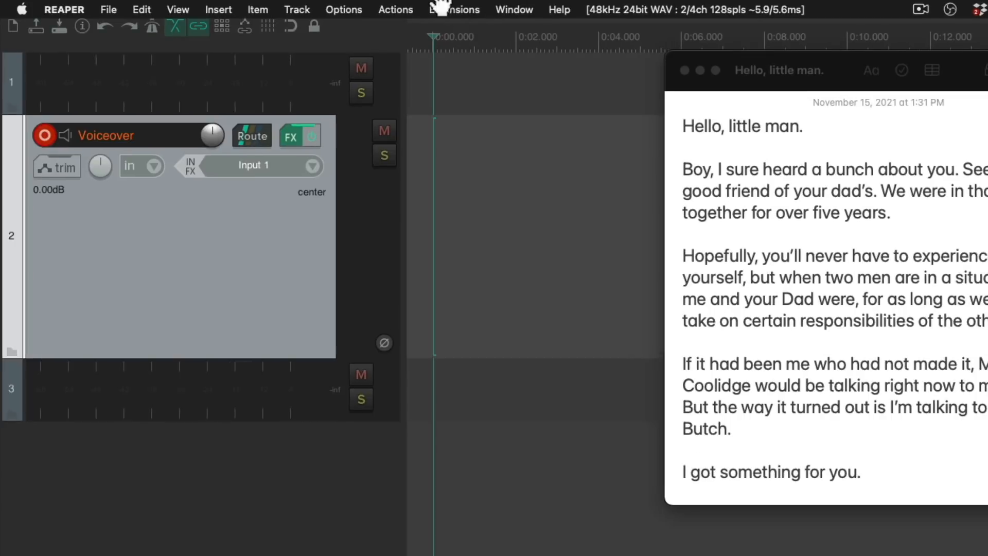
Step: Look up the shortcut for adjusting selected track heights in the action list
left_click(358, 6)
left_click(335, 29)
scroll(696, 187, "down", 5)
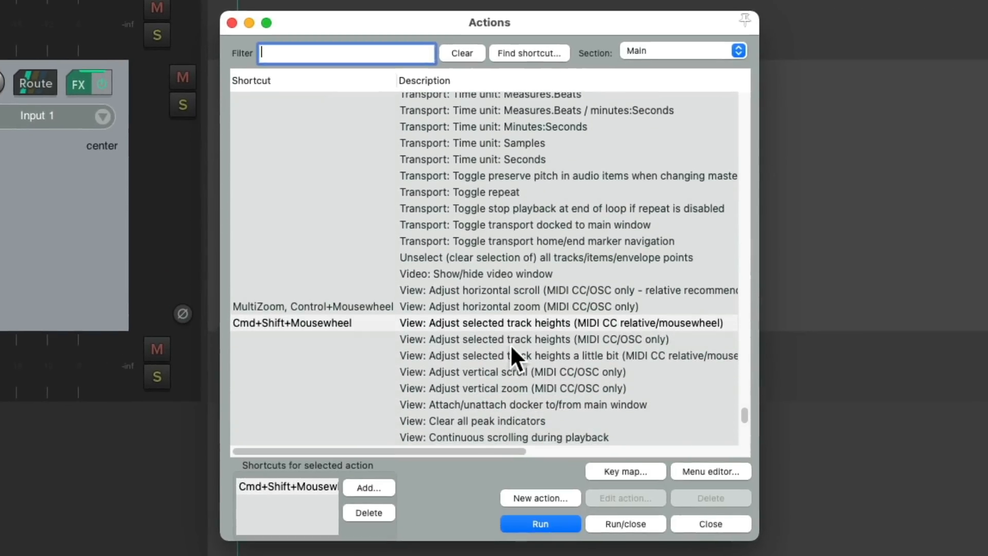
left_click(495, 326)
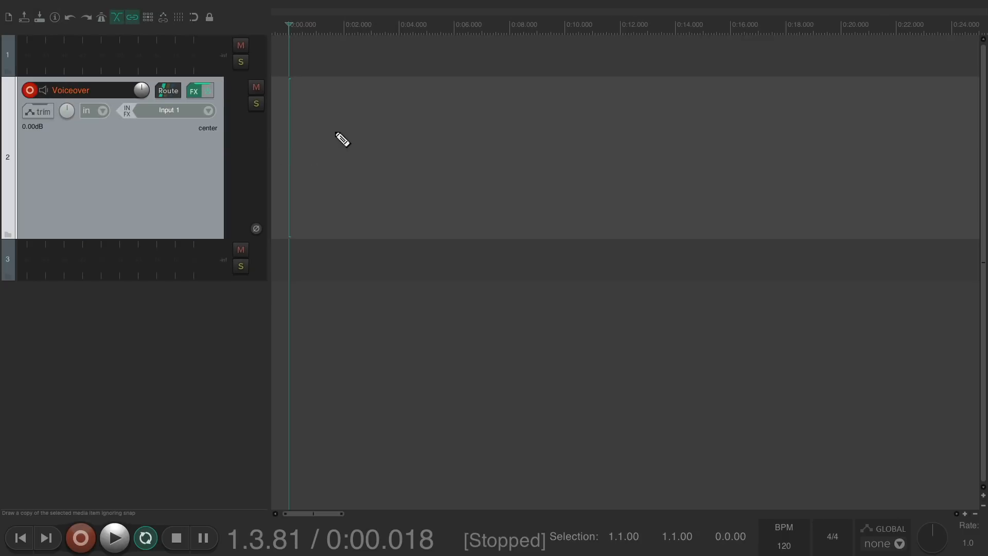
Step: Reduce the Voiceover track height a little further
scroll(335, 133, "down", 2)
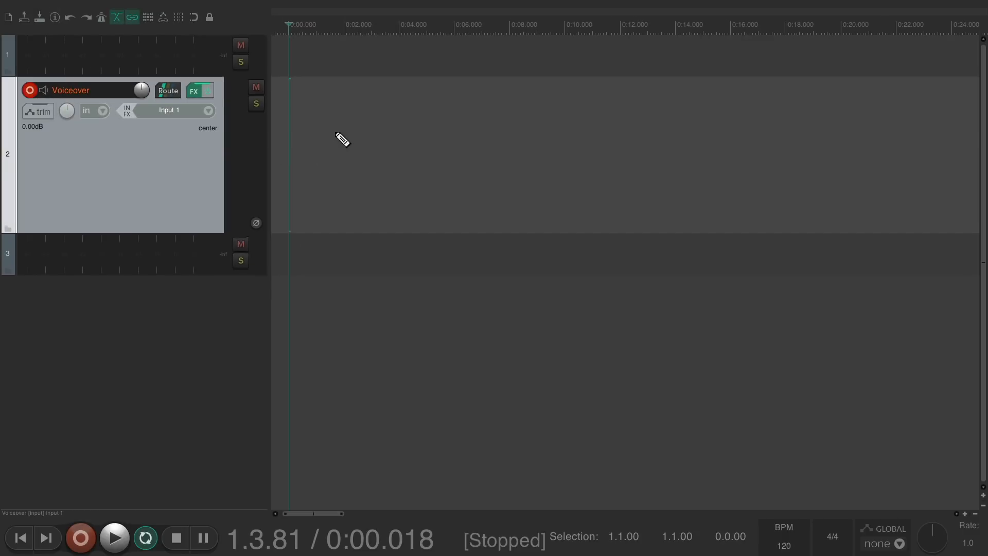
scroll(336, 133, "up", 5)
scroll(335, 133, "down", 4)
scroll(335, 133, "down", 4)
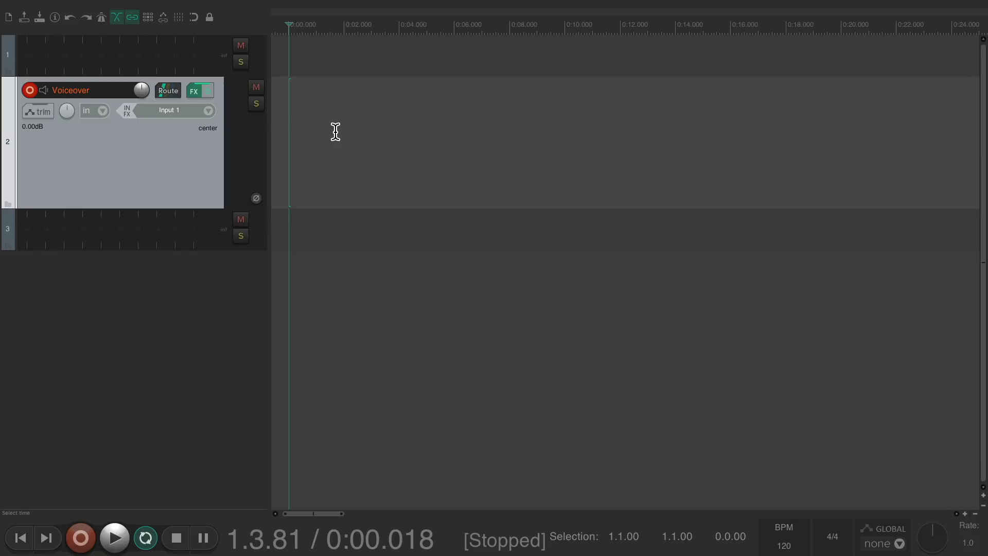
Step: Select track 1 and enlarge it to fill most of the track area
key("super+Tab")
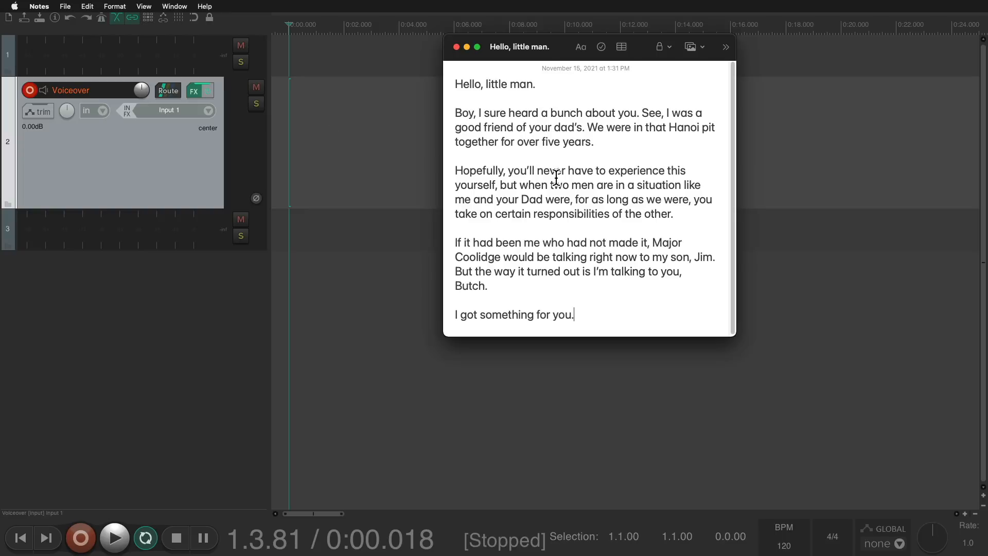
left_click(253, 61)
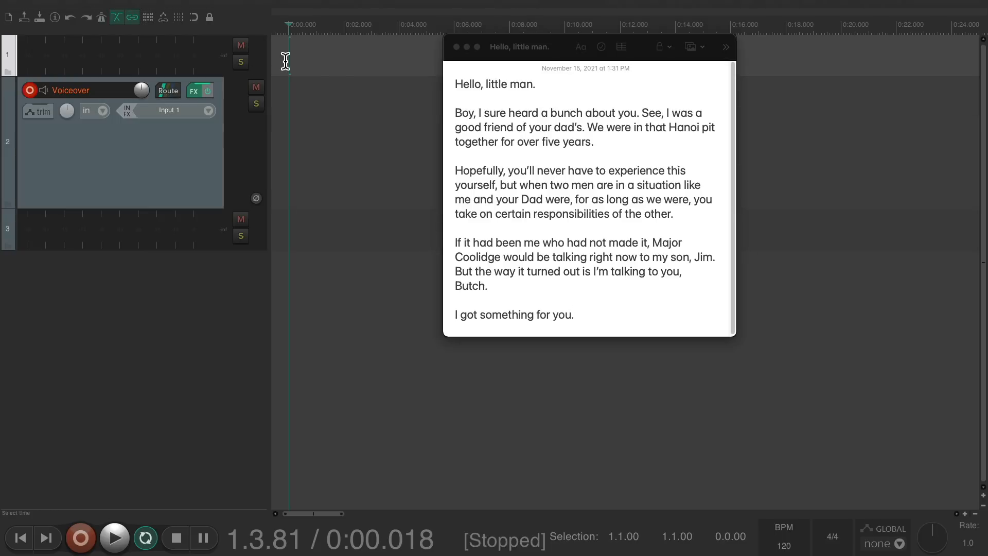
scroll(332, 71, "up", 10)
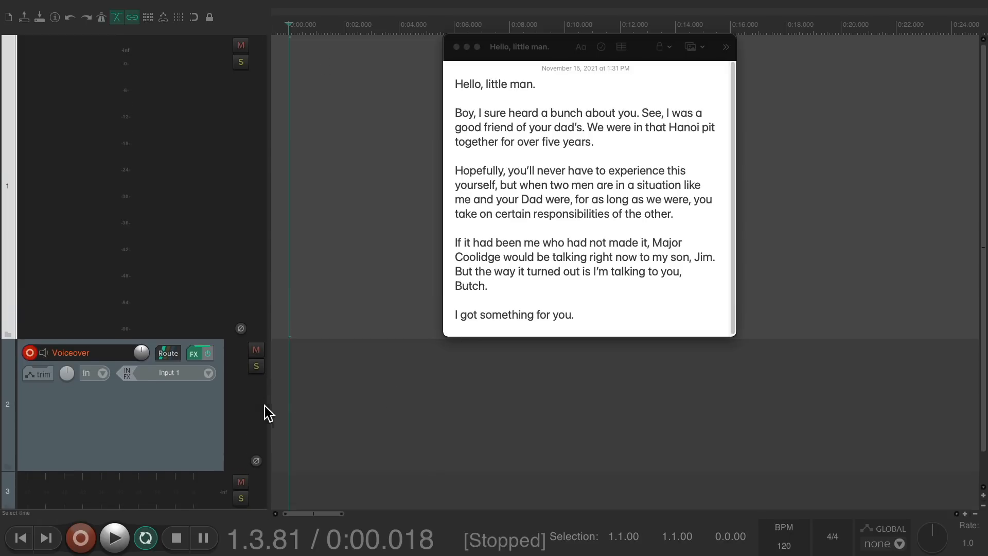
Step: Save this layout as track view screenset 2 named Recording Dialog, close the Screensets window, and return to Notes
left_click(312, 404)
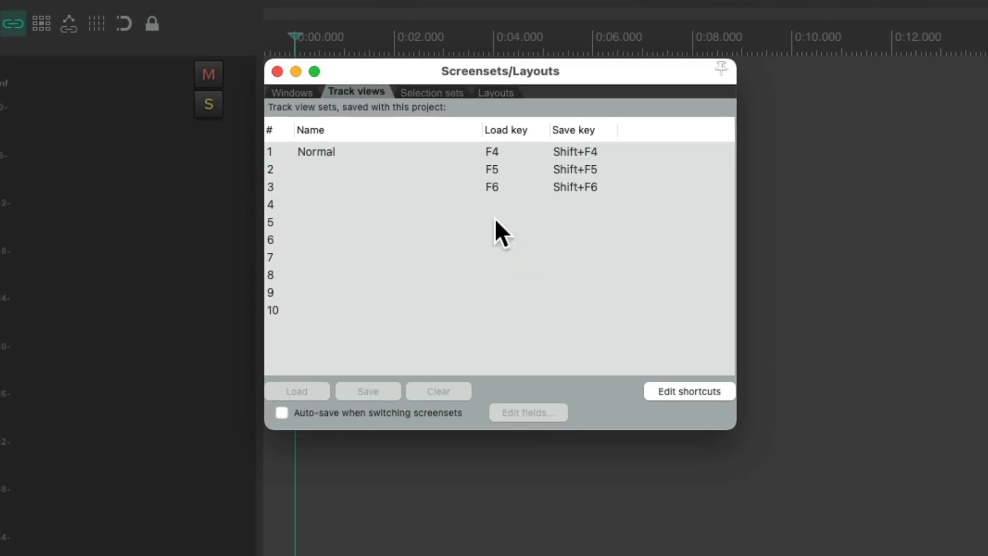
left_click(400, 169)
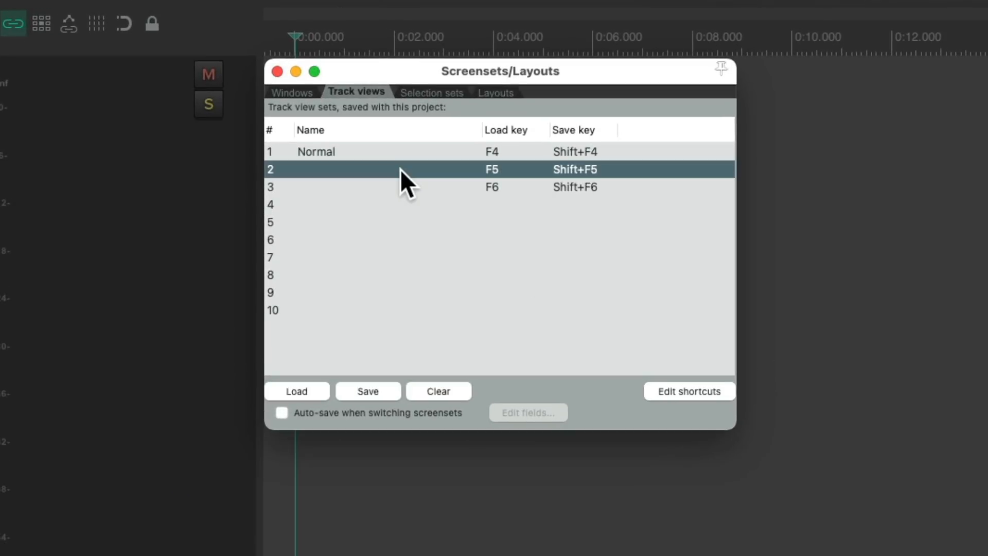
left_click(379, 392)
type("Recording Dialog")
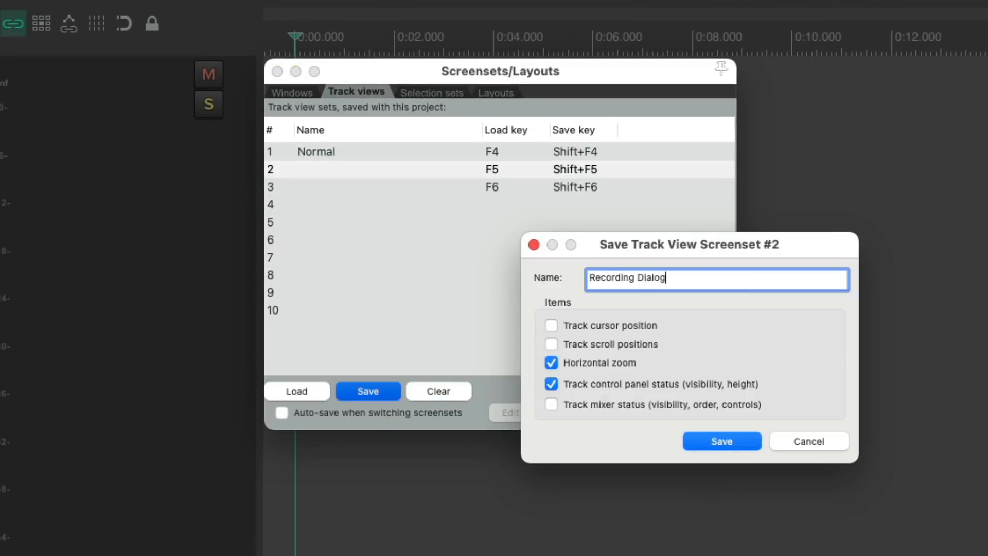
left_click(700, 438)
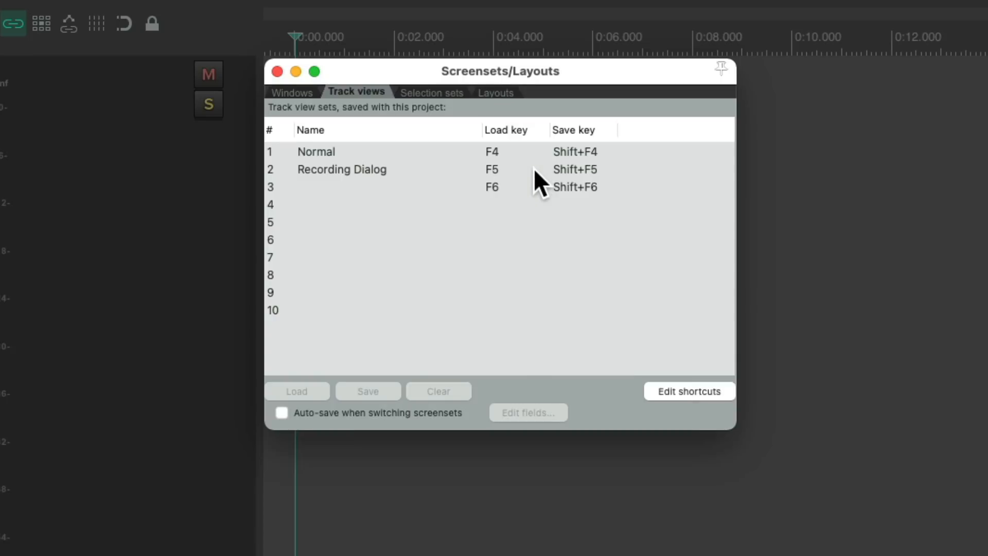
key("Escape")
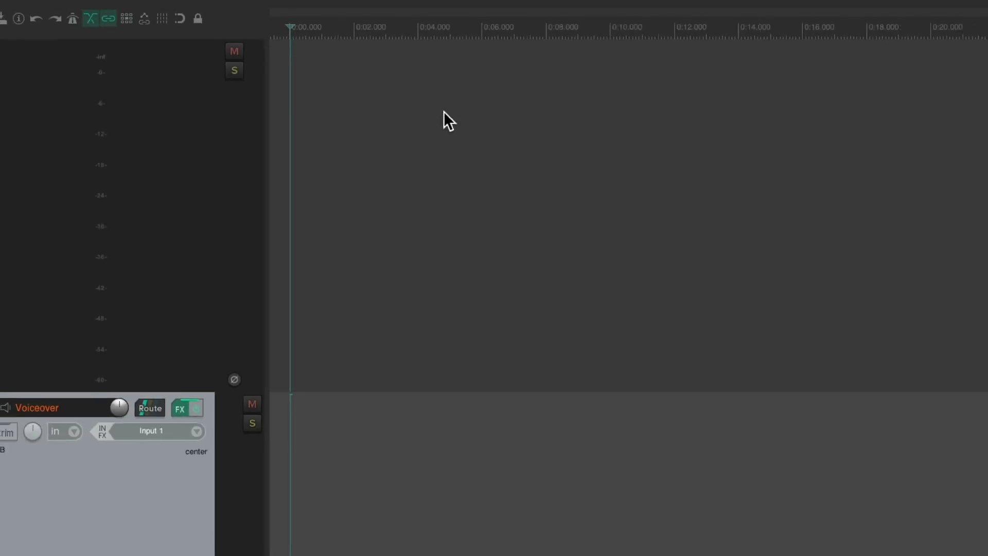
key("super+Tab")
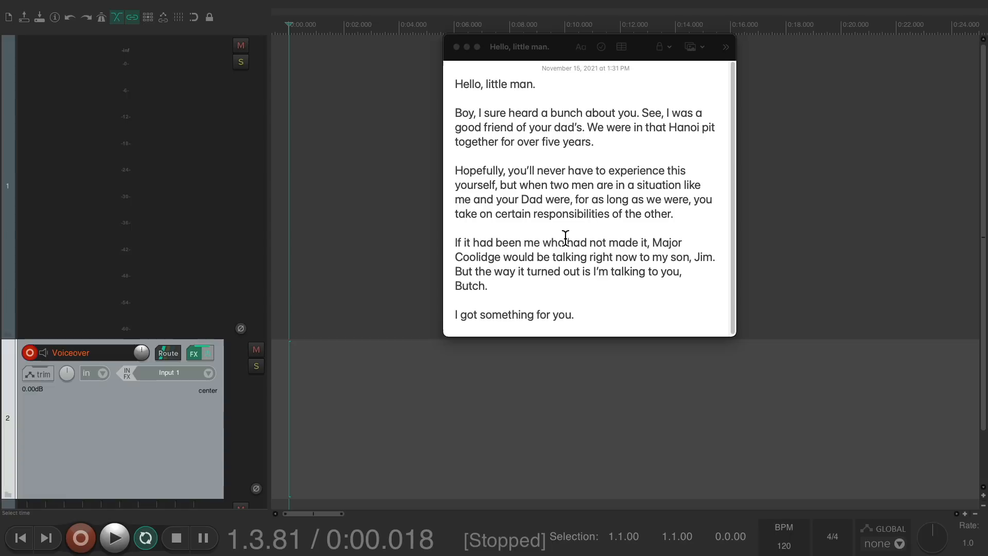
Step: Record a voiceover take while reading the dialog script, then stop recording and return focus to the project
key("super+r")
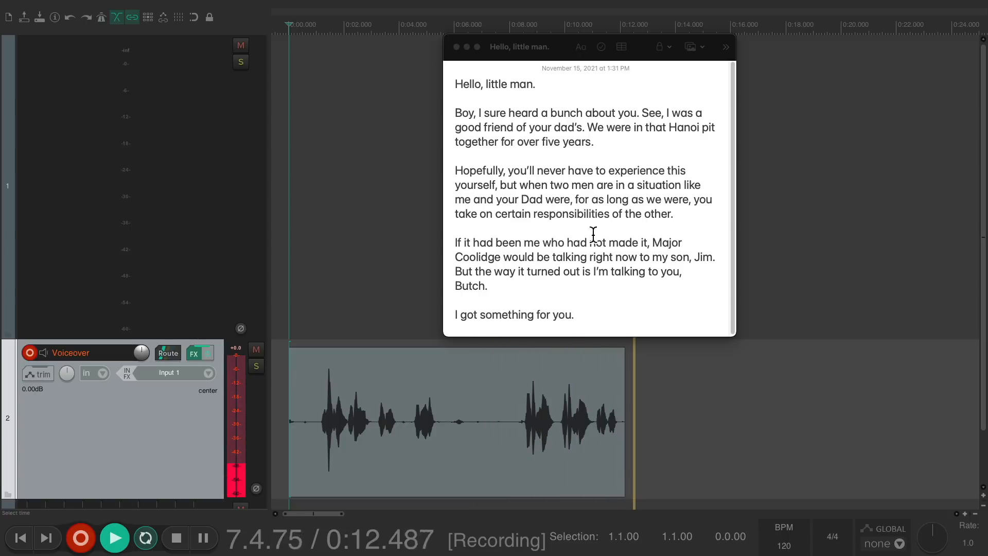
key("space")
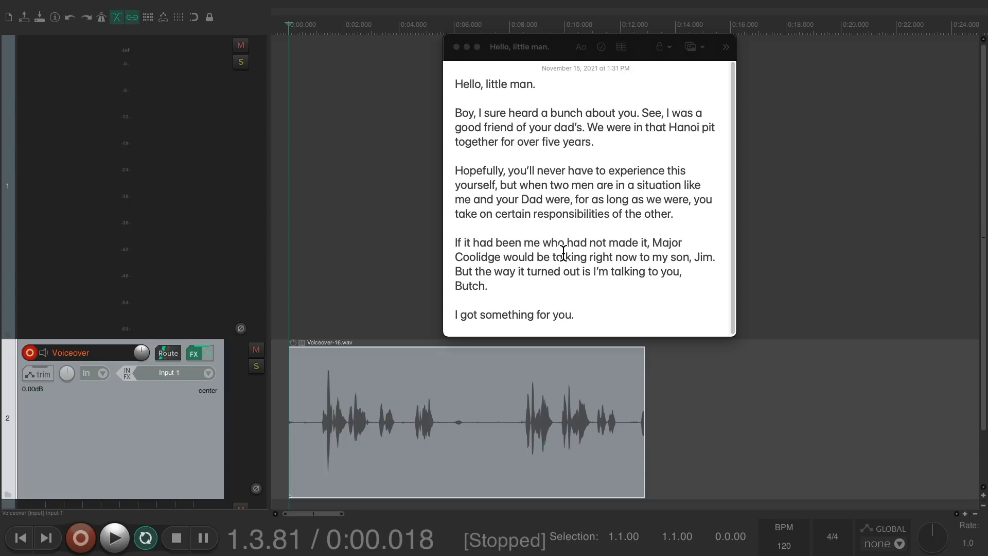
left_click(546, 339)
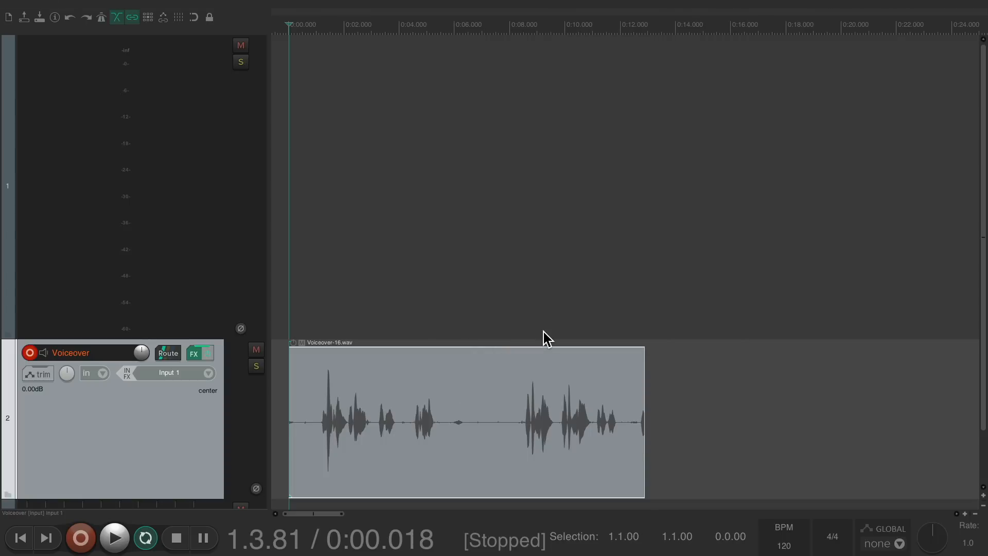
Step: Switch to the editing screenset, zoom into the take, split it around a flubbed phrase and delete that section
key("shift+grave")
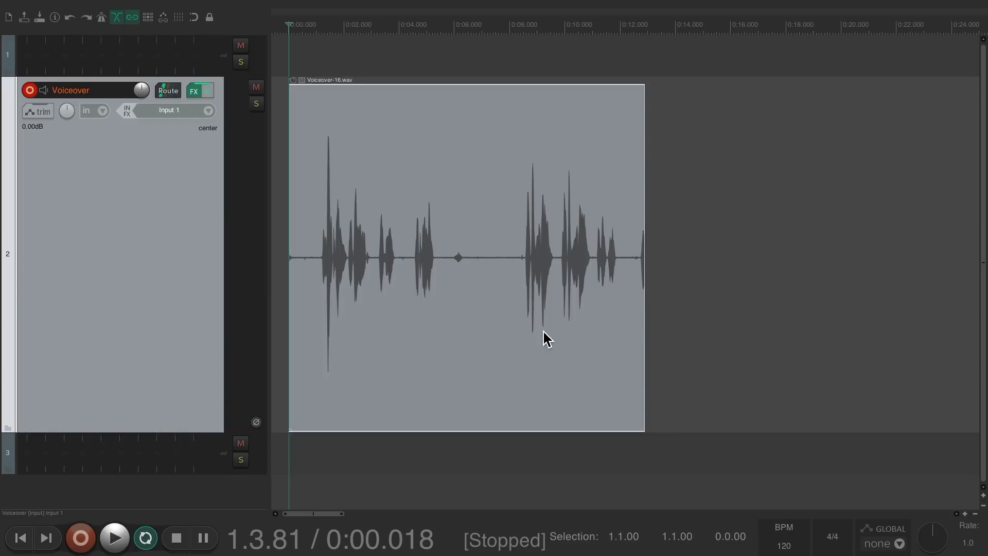
scroll(295, 298, "up", 4)
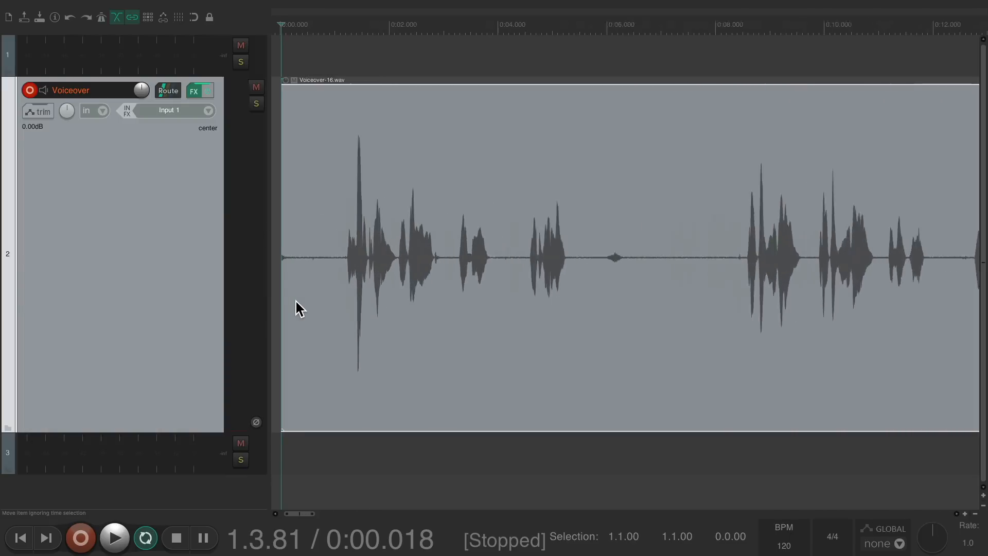
scroll(514, 334, "right", 10)
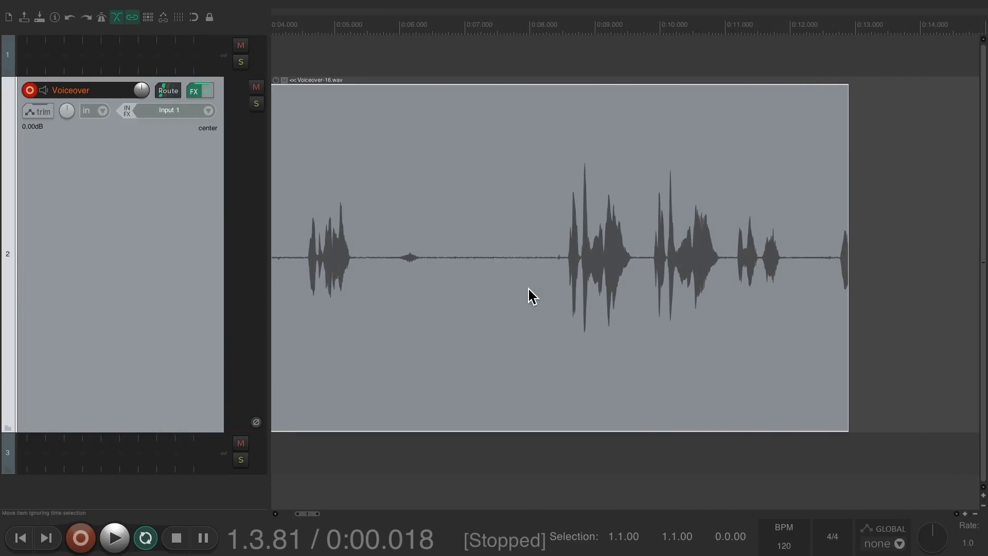
key("s")
key("s")
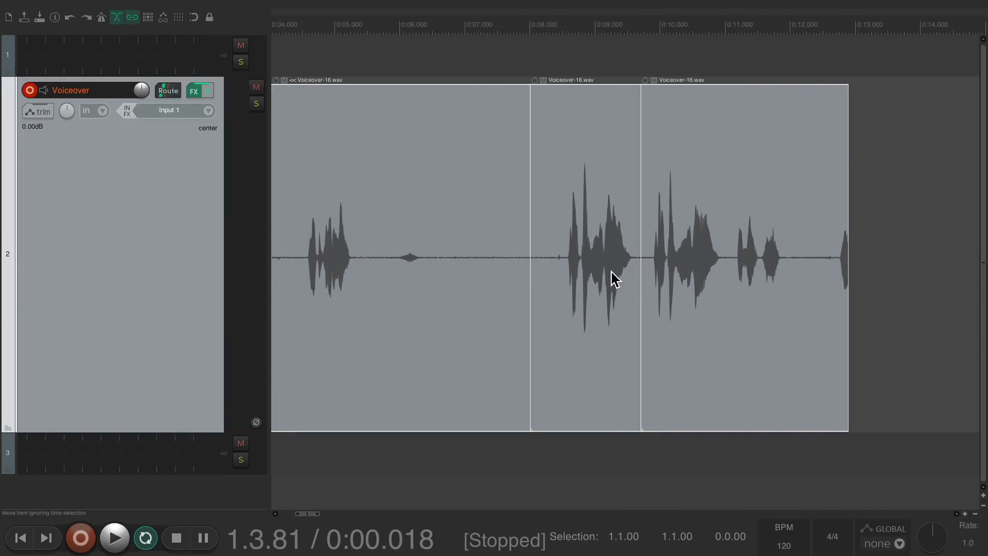
left_click(572, 220)
key("Delete")
Step: Trim the start of the later clip to remove leftover flubbed audio, and place the edit cursor past the takes
scroll(571, 226, "right", 3)
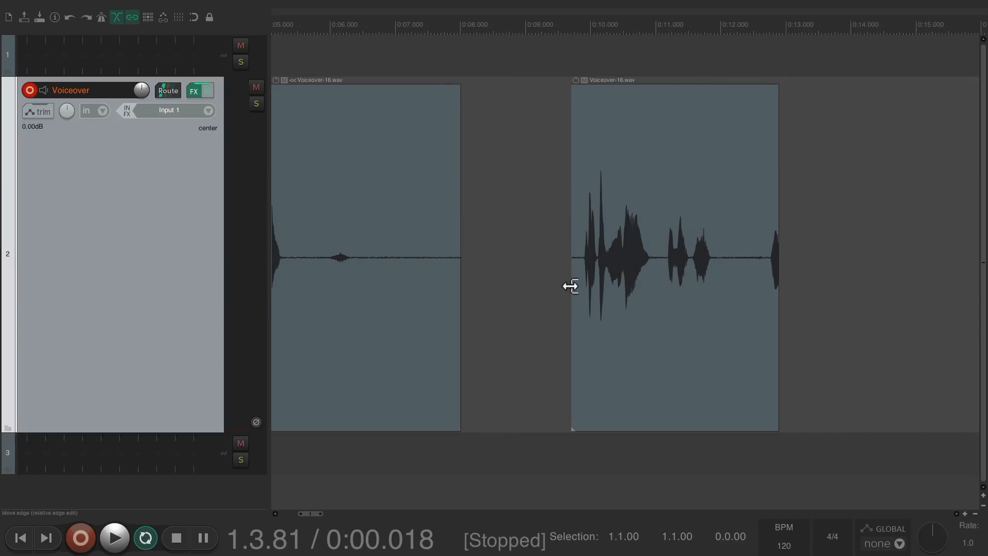
left_click_drag(581, 287, 658, 285)
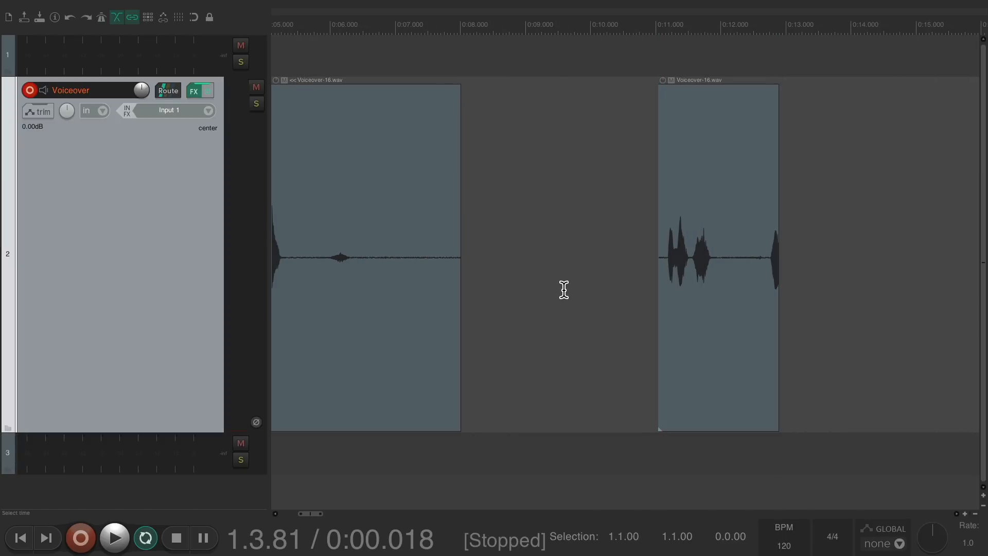
scroll(563, 289, "right", 10)
left_click(400, 269)
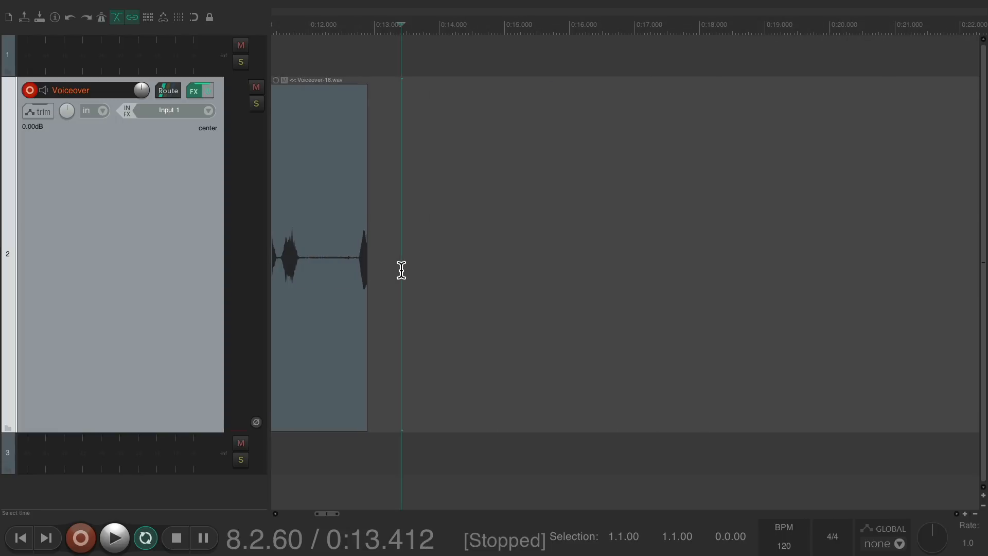
Step: Return to the Recording Dialog screenset and bring the Notes script window forward
key("z")
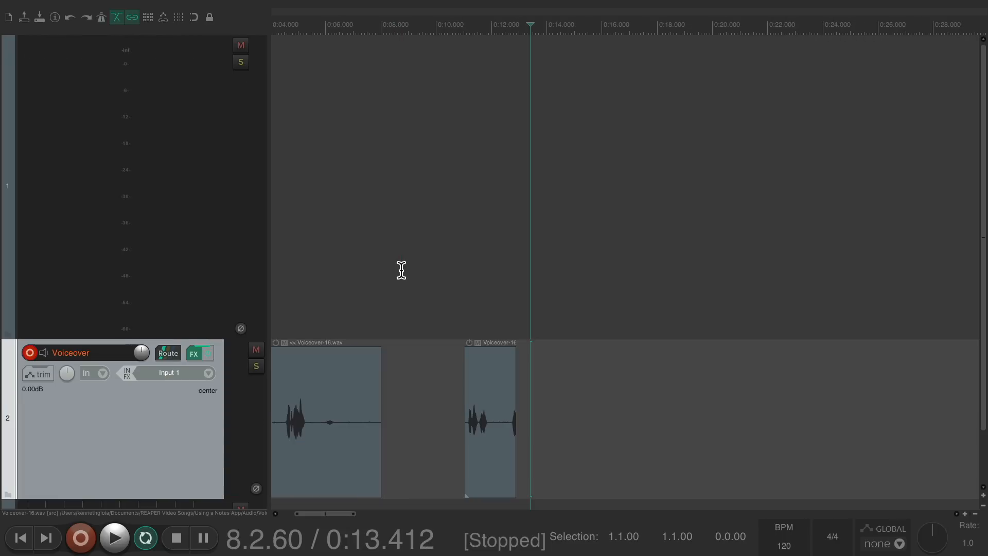
key("super+Tab")
scroll(400, 269, "right", 5)
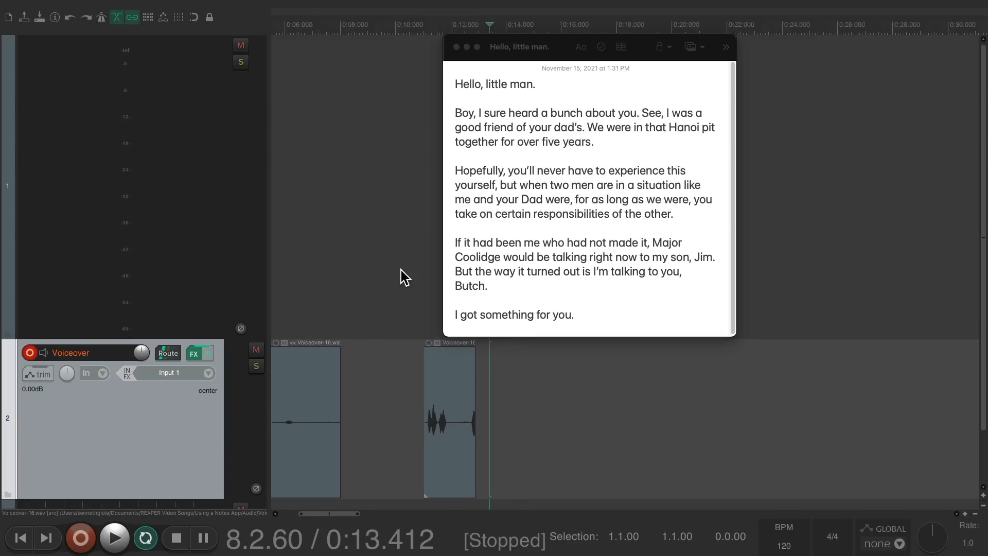
Step: Record a second voiceover take from the edit cursor, stop recording, and hide the Notes window
key("super+r")
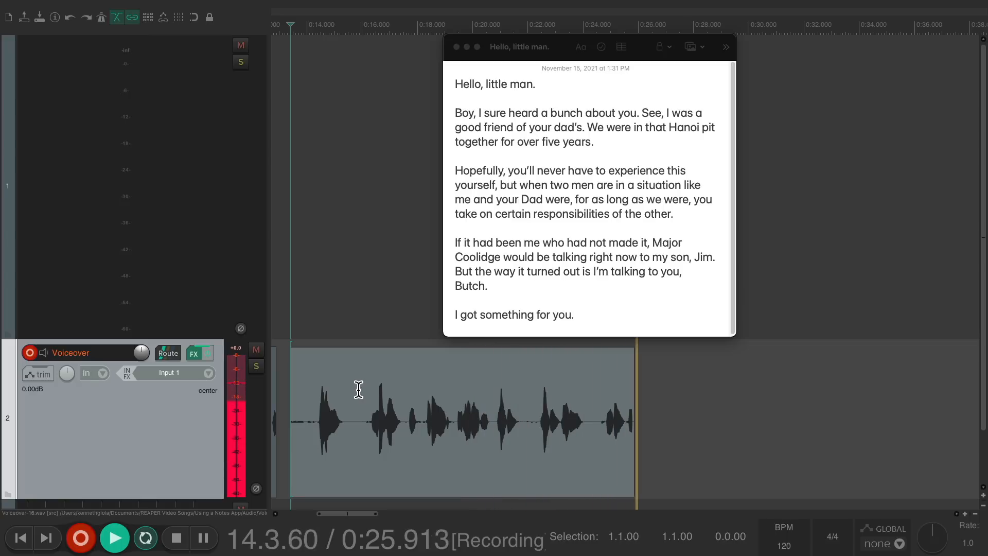
key("space")
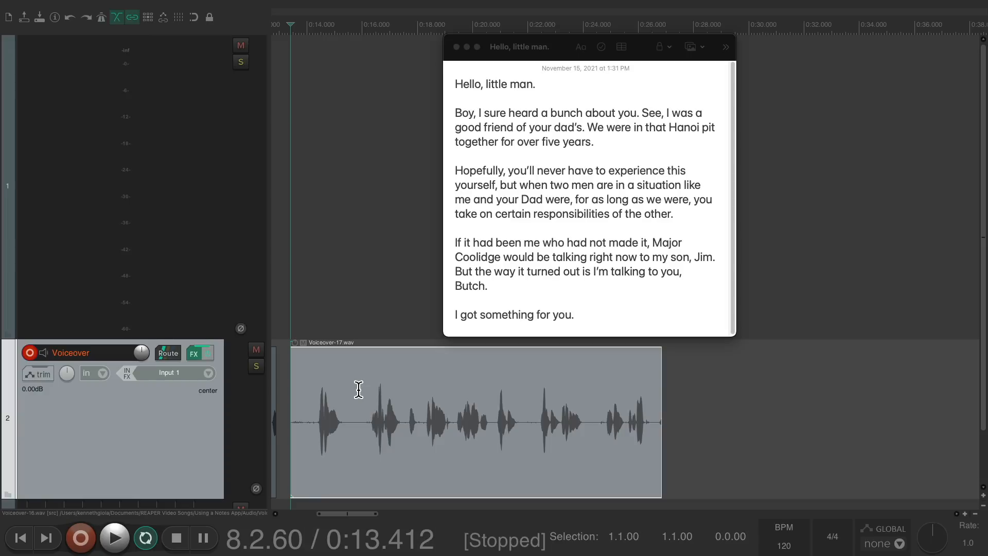
key("super+h")
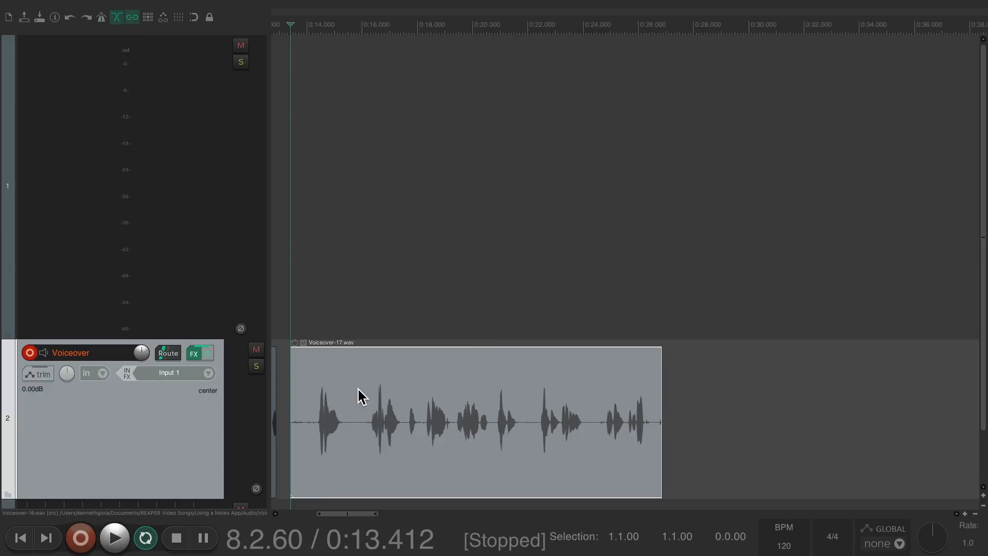
Step: Switch to the editing screenset and zoom in to review the second take
key("shift+grave")
scroll(416, 286, "up", 5)
scroll(417, 286, "up", 1)
scroll(517, 290, "right", 4)
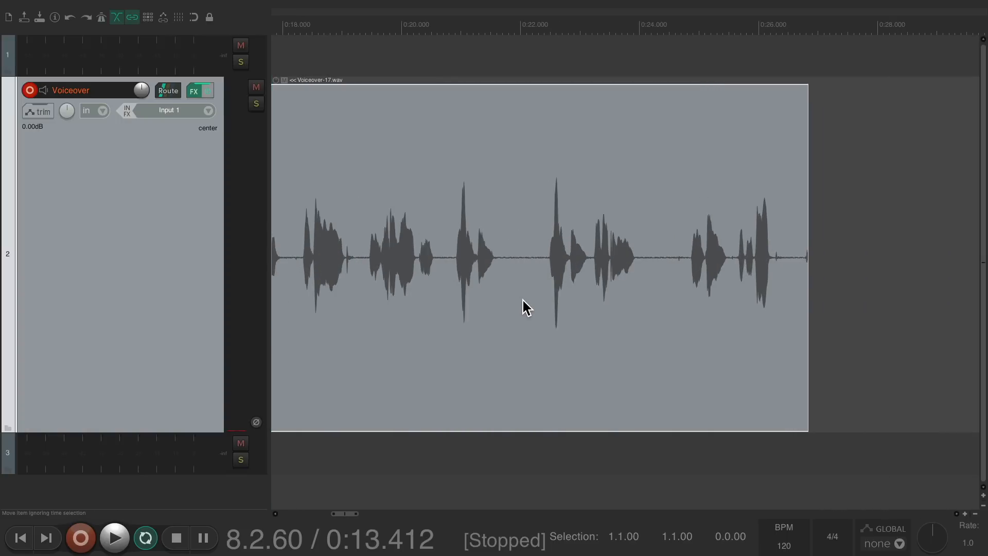
scroll(521, 298, "right", 1)
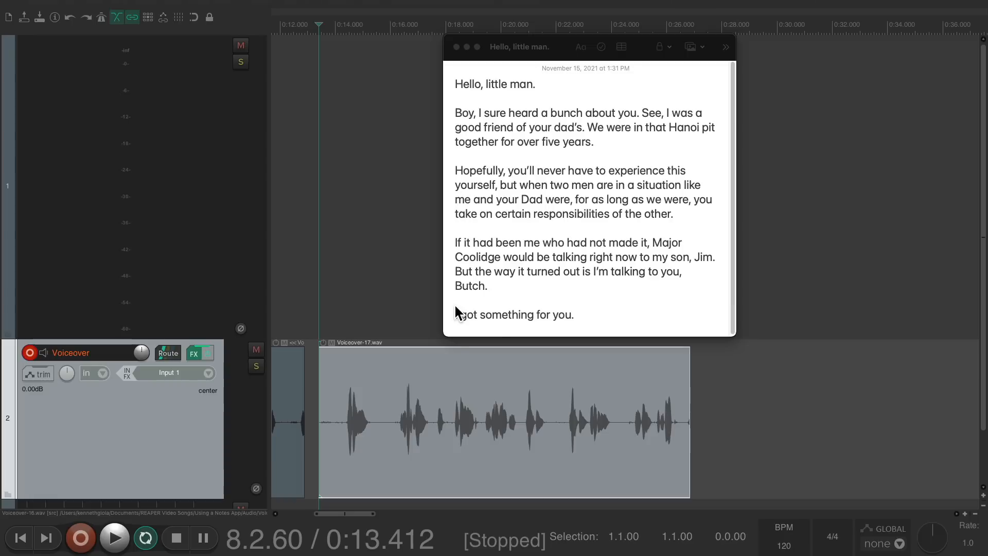
Step: Place the edit cursor after the second take, ready for the next recording
scroll(485, 391, "right", 4)
scroll(485, 390, "down", 2)
left_click(410, 388)
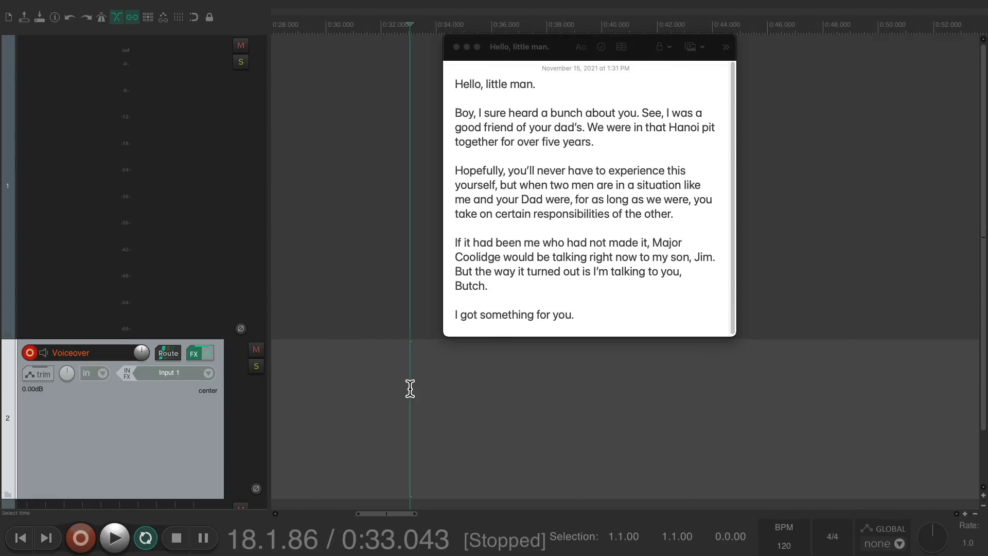